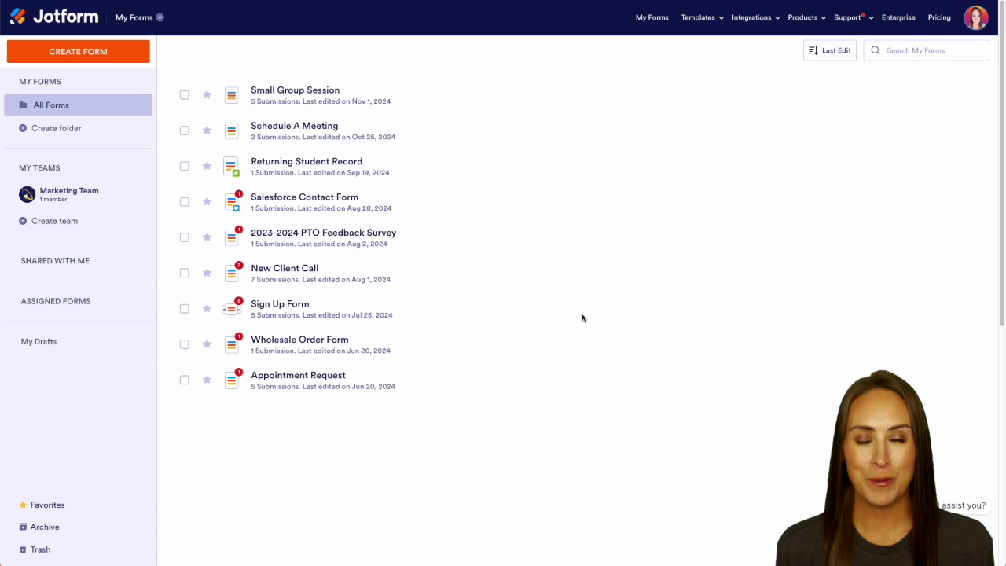
Create a new workflow using the One Step Approval option
{"action": "left_click", "coordinate": [135, 18]}
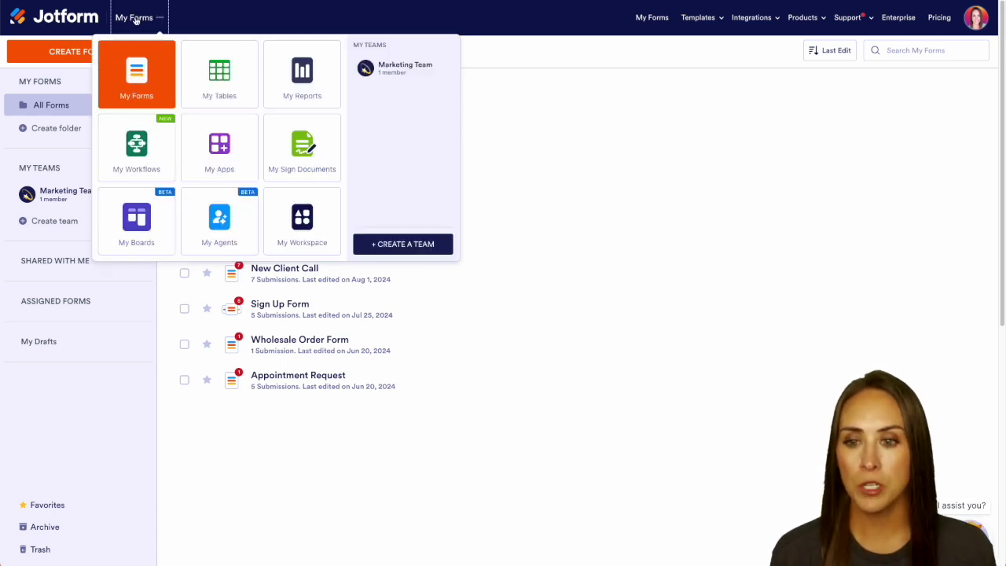
{"action": "left_click", "coordinate": [133, 157]}
{"action": "left_click", "coordinate": [85, 63]}
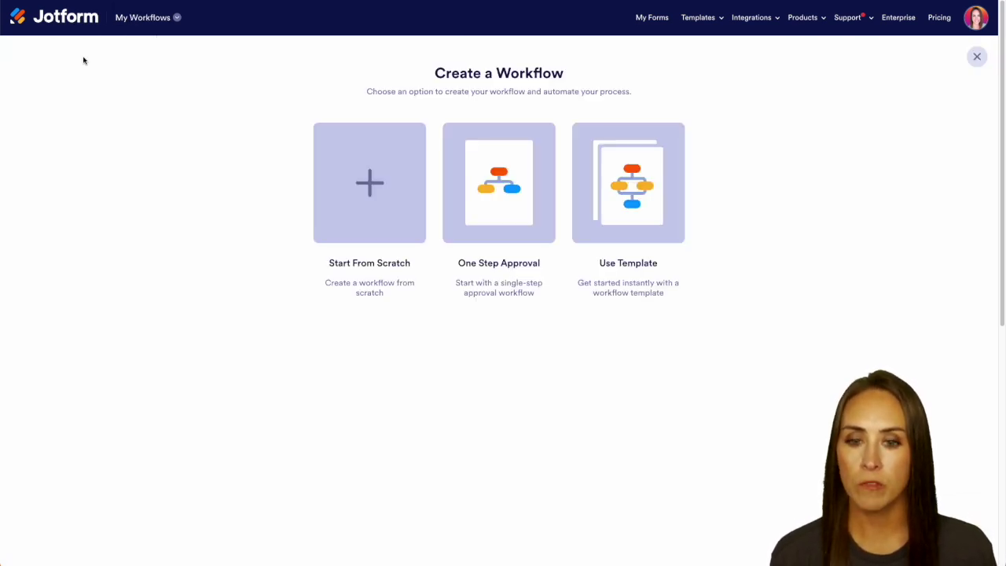
{"action": "left_click", "coordinate": [516, 209]}
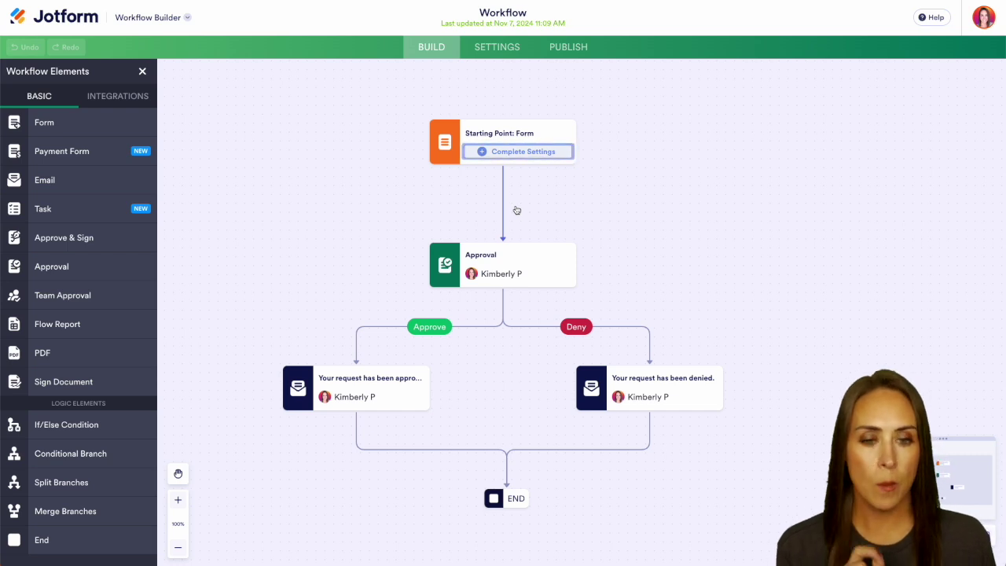
Set up the workflow's starting point with a new form created from scratch in the Classic Form layout
{"action": "left_click", "coordinate": [522, 153]}
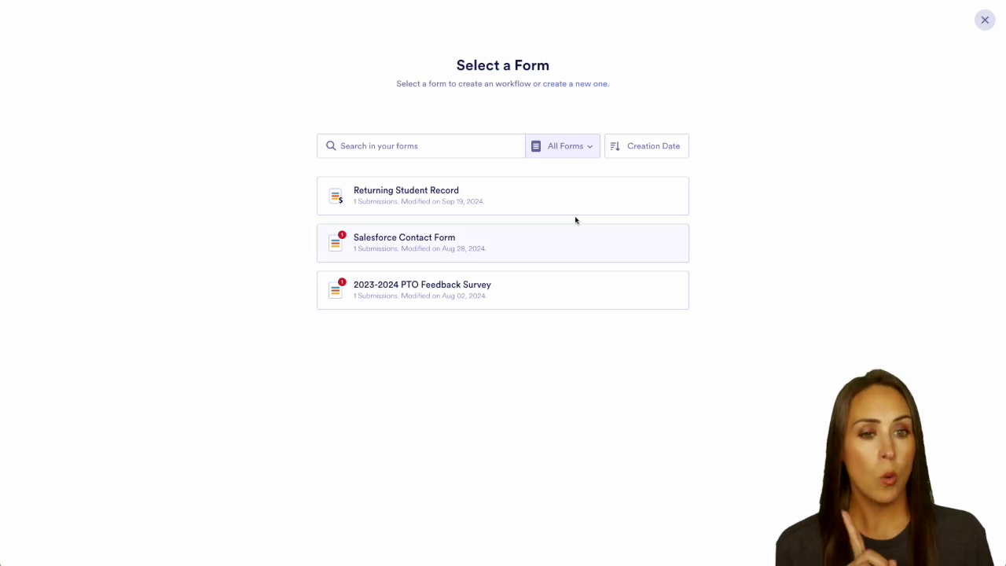
{"action": "left_click", "coordinate": [585, 85]}
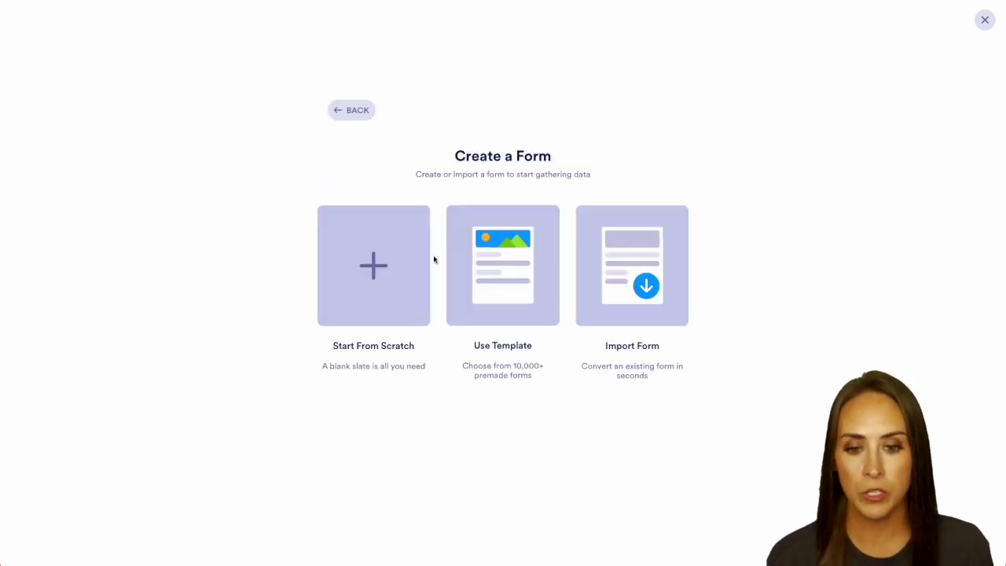
{"action": "left_click", "coordinate": [359, 294]}
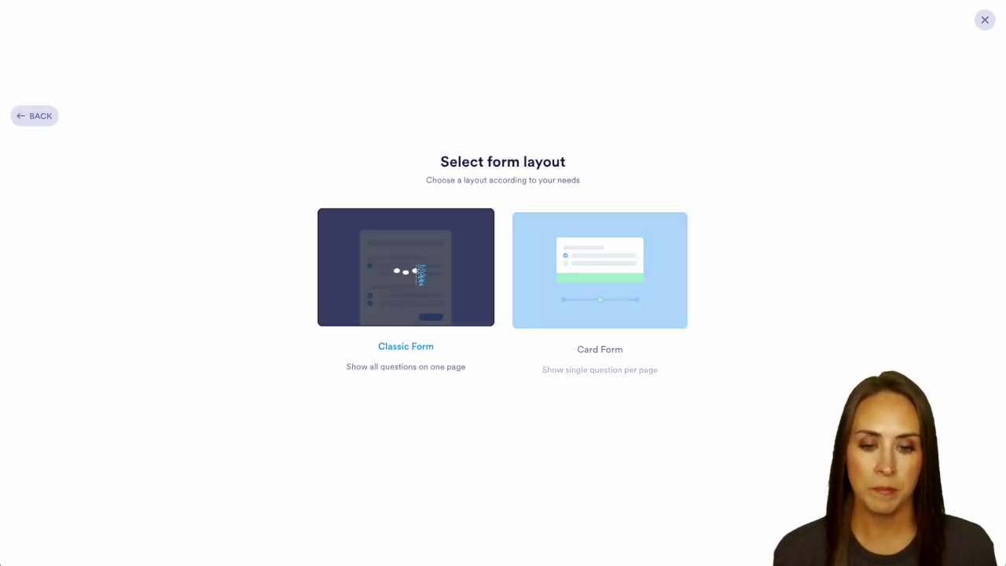
{"action": "left_click", "coordinate": [416, 270]}
Add Full Name, Email and Phone fields to the blank form
{"action": "left_click", "coordinate": [24, 91]}
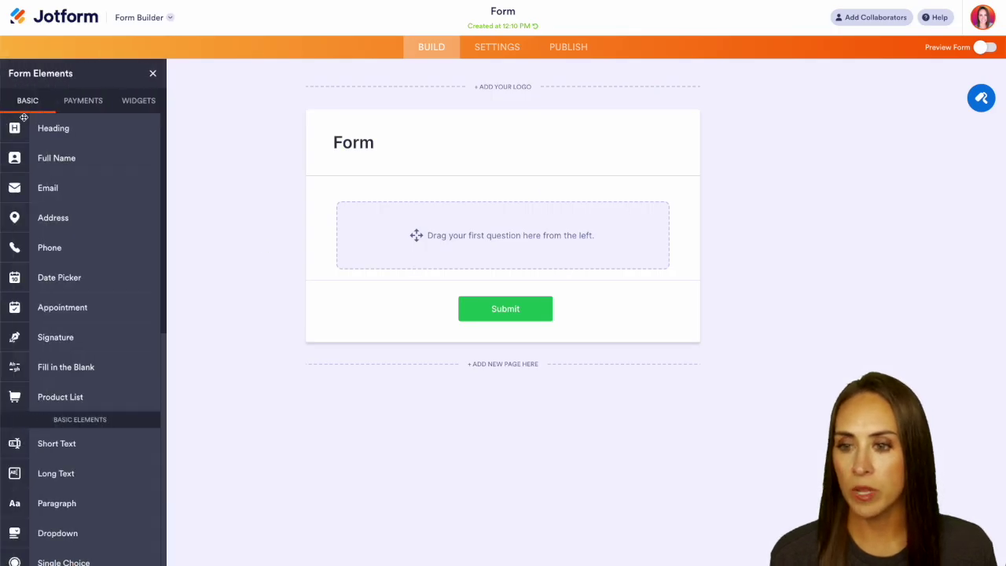
{"action": "left_click", "coordinate": [71, 159]}
{"action": "left_click", "coordinate": [69, 192]}
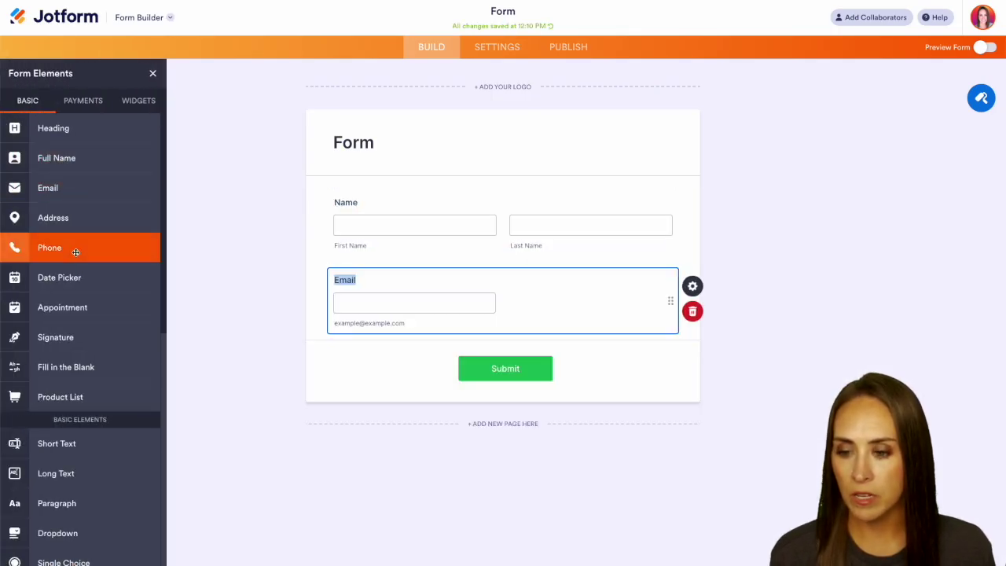
{"action": "left_click", "coordinate": [75, 250]}
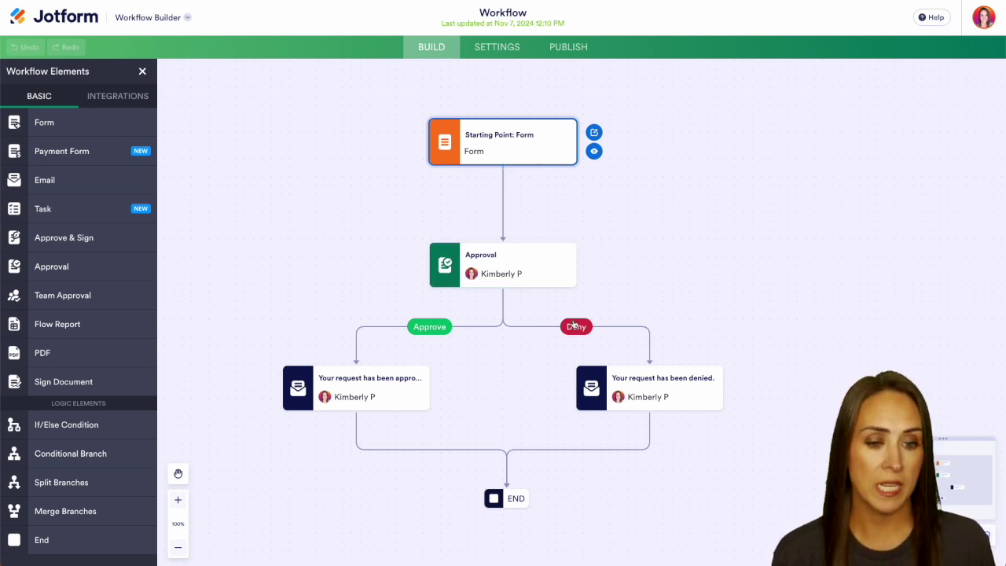
Move the END element further down and delete the link between the approval email and END
{"action": "left_click_drag", "start_coordinate": [729, 324], "coordinate": [703, 162]}
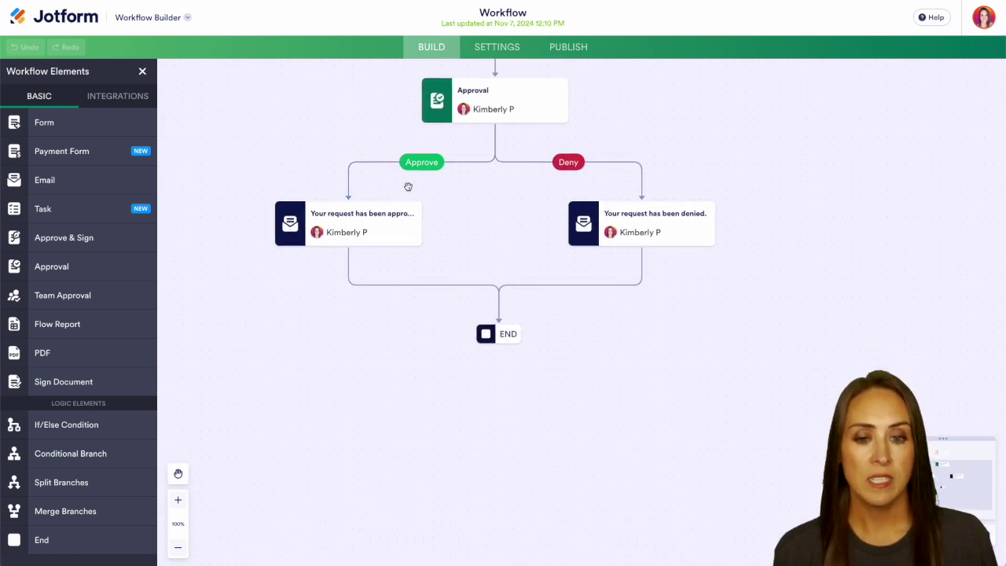
{"action": "left_click_drag", "start_coordinate": [495, 336], "coordinate": [495, 483]}
{"action": "left_click", "coordinate": [386, 358]}
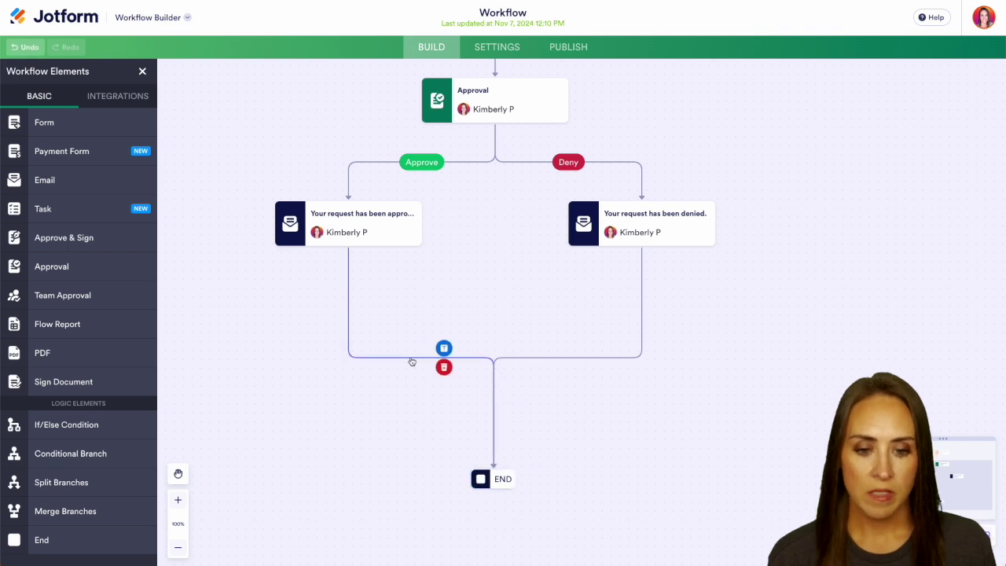
{"action": "left_click", "coordinate": [444, 366]}
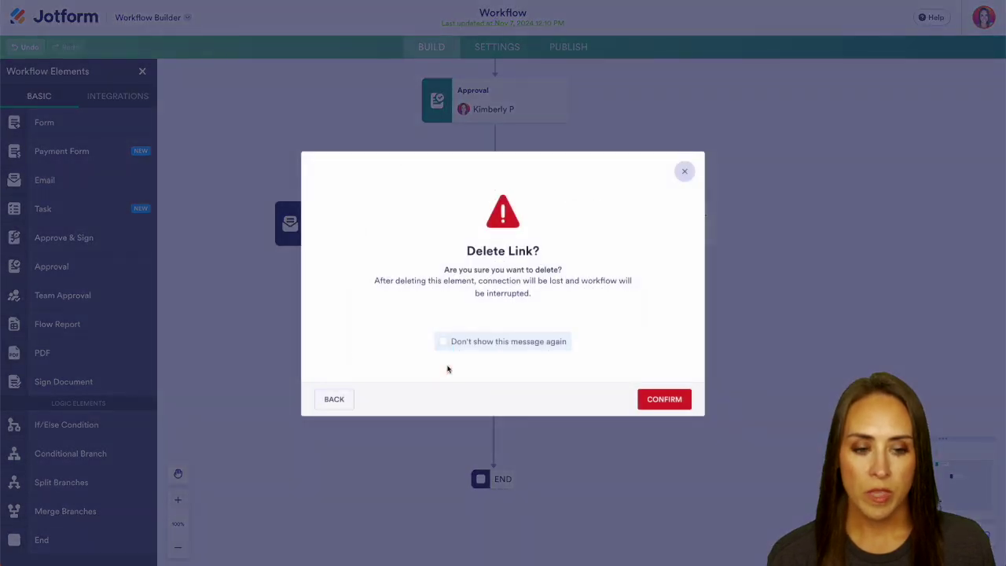
{"action": "left_click", "coordinate": [664, 399]}
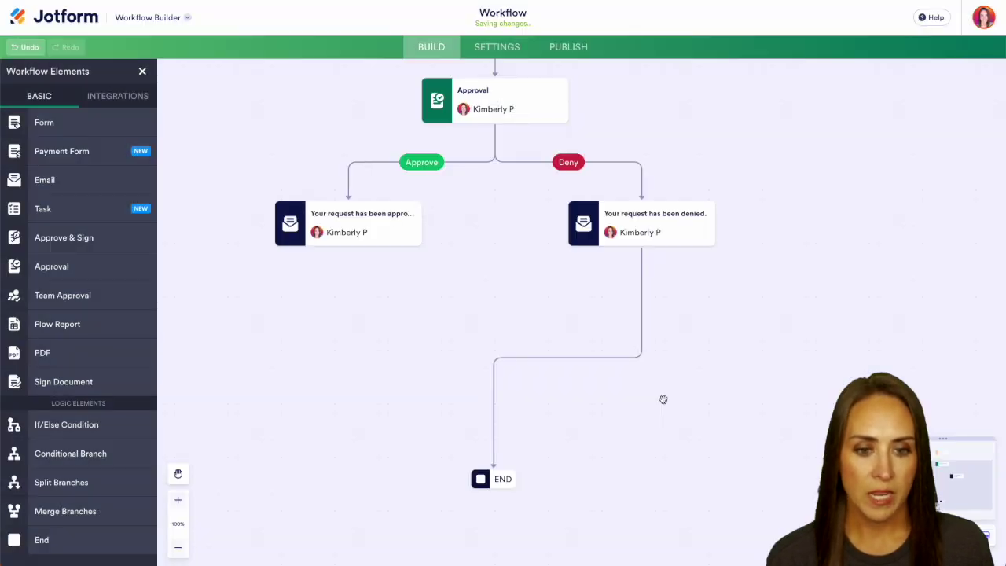
Add a HubSpot Create Contact element between the approval email and END on the Approve branch
{"action": "left_click", "coordinate": [122, 98]}
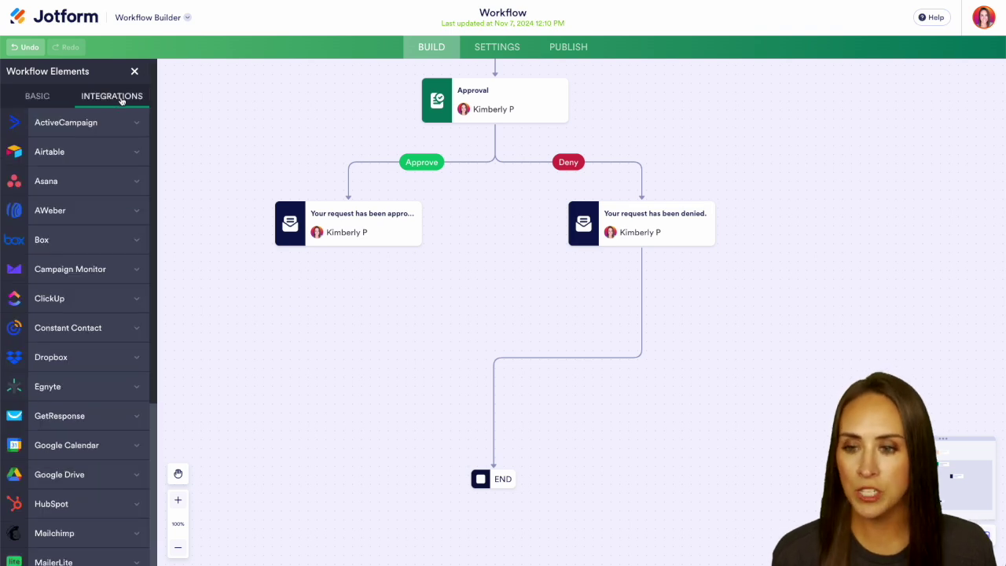
{"action": "scroll", "coordinate": [79, 267], "scroll_direction": "down", "scroll_amount": 5}
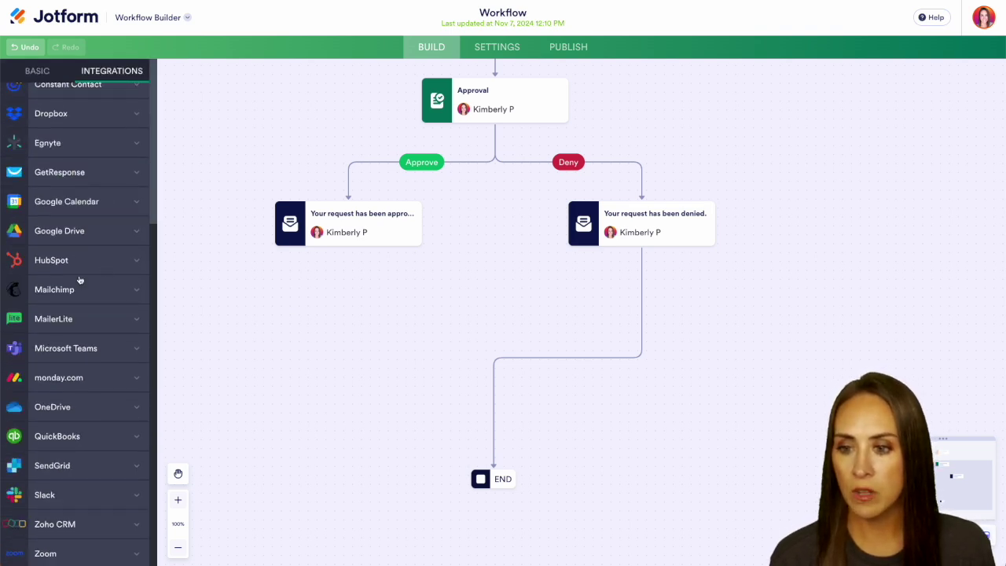
{"action": "left_click", "coordinate": [68, 257]}
{"action": "scroll", "coordinate": [69, 257], "scroll_direction": "down", "scroll_amount": 1}
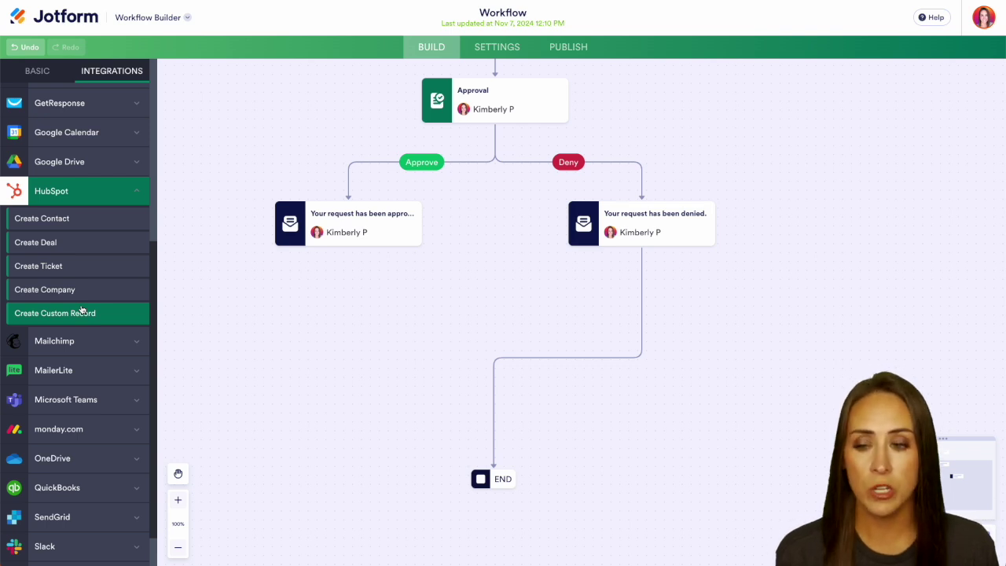
{"action": "left_click_drag", "start_coordinate": [44, 219], "coordinate": [314, 324]}
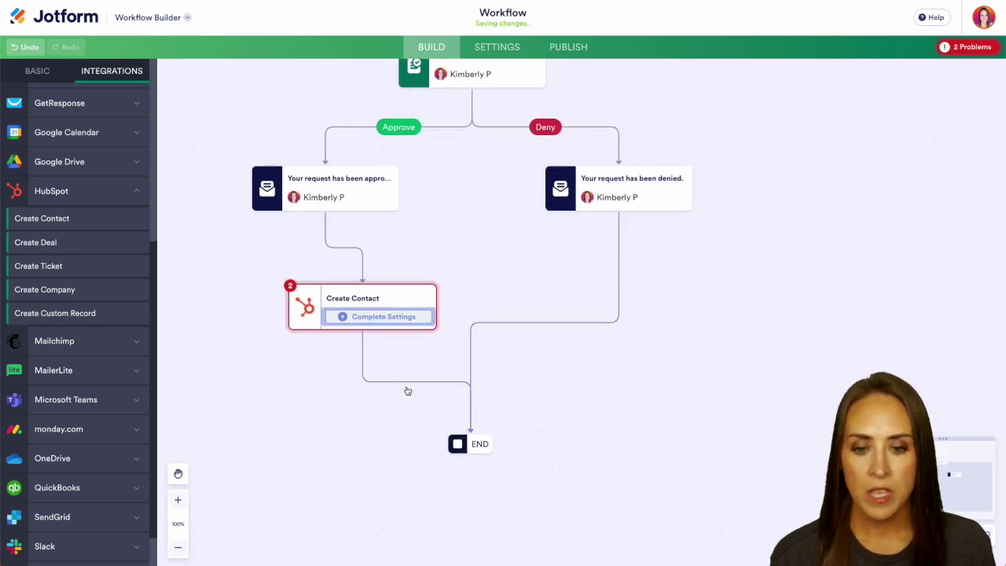
Authenticate HubSpot for the Create Contact element and match Date entered "Lead (Lifecycle Stage Pipeline)" to the Submission Date form field
{"action": "left_click", "coordinate": [376, 318]}
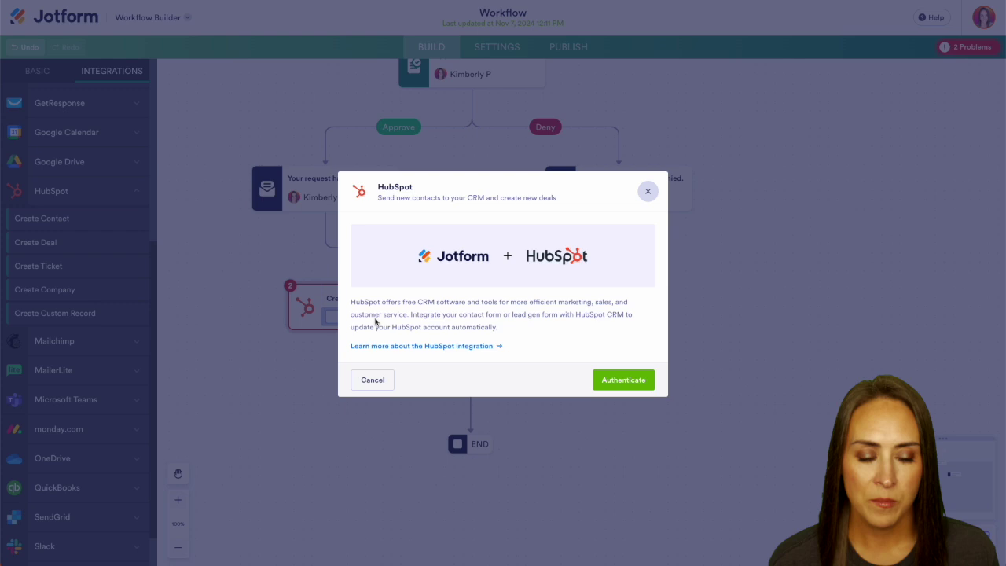
{"action": "left_click", "coordinate": [639, 382]}
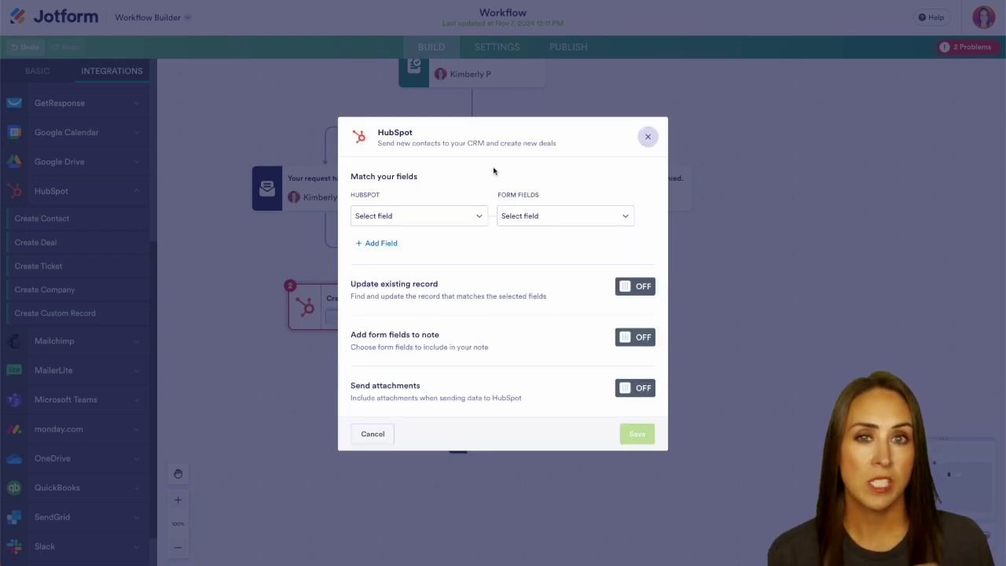
{"action": "left_click", "coordinate": [399, 222]}
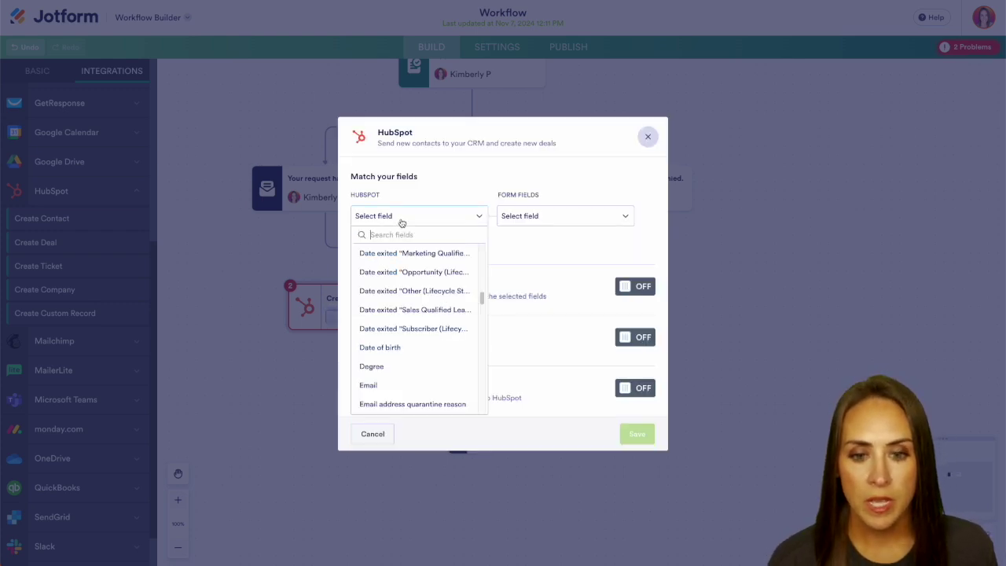
{"action": "type", "text": "date"}
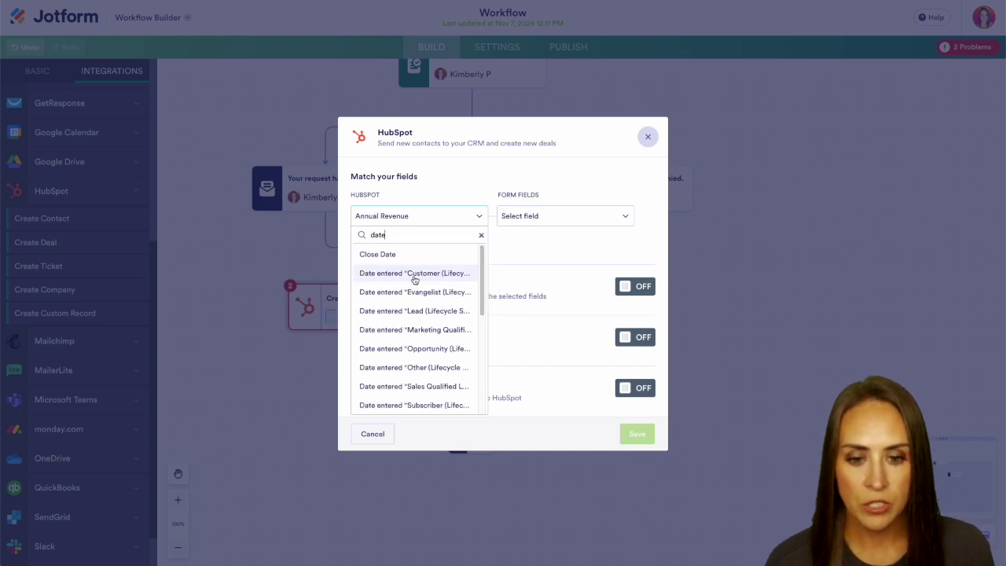
{"action": "left_click", "coordinate": [415, 314]}
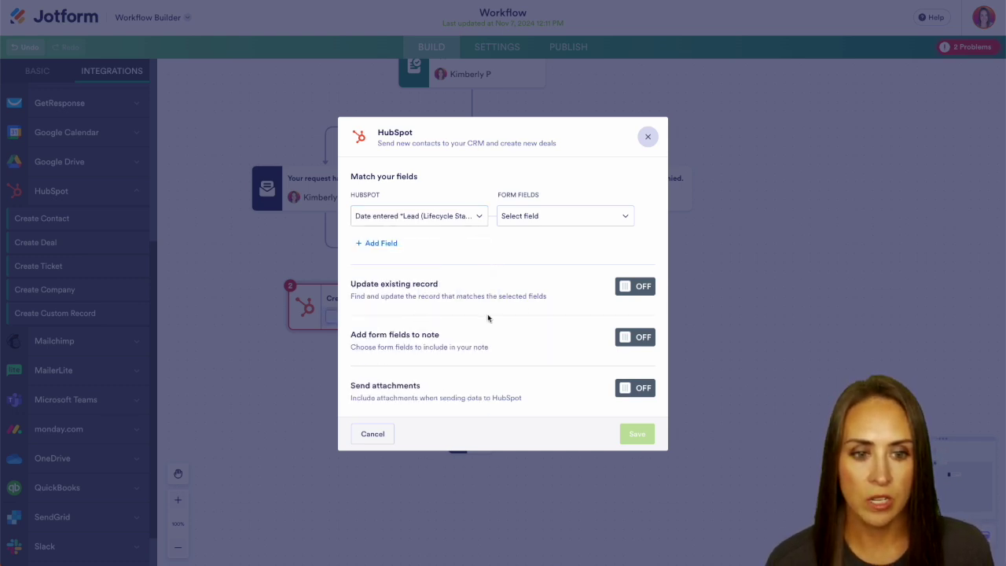
{"action": "left_click", "coordinate": [573, 219]}
{"action": "left_click", "coordinate": [566, 260]}
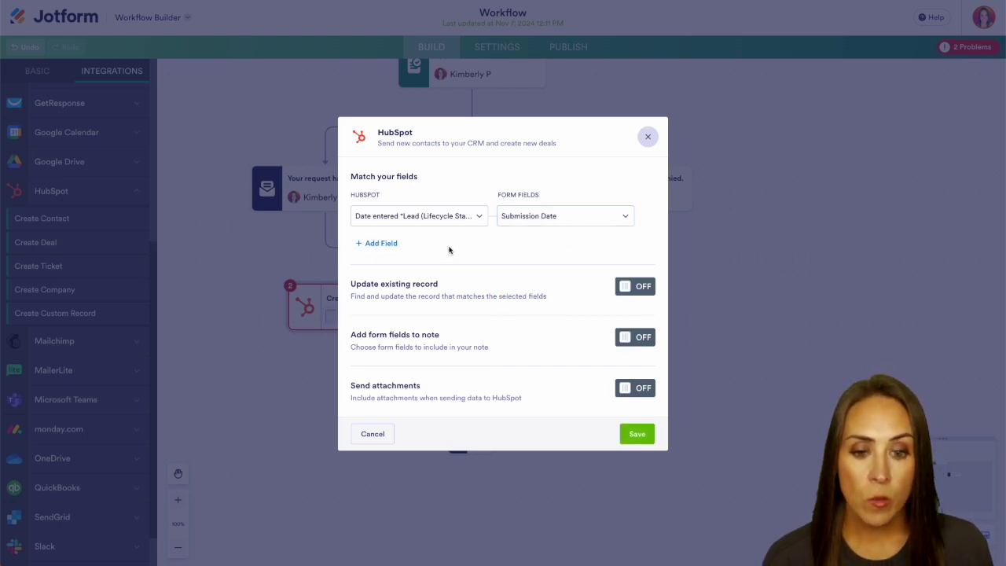
Enable updating existing records, matched by the Date entered "Lead (Lifecycle Stage Pipeline)" field
{"action": "left_click", "coordinate": [634, 288]}
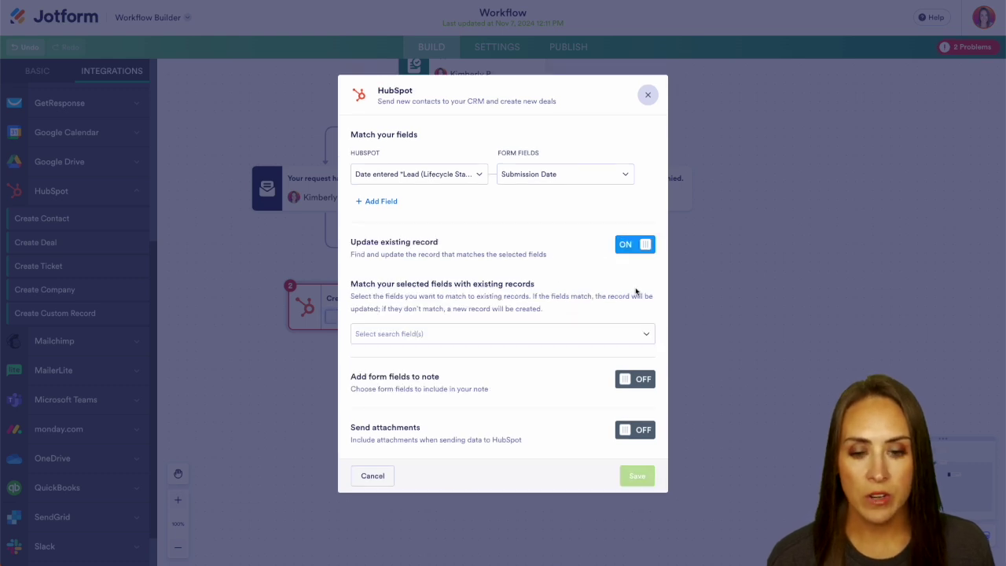
{"action": "left_click", "coordinate": [540, 334]}
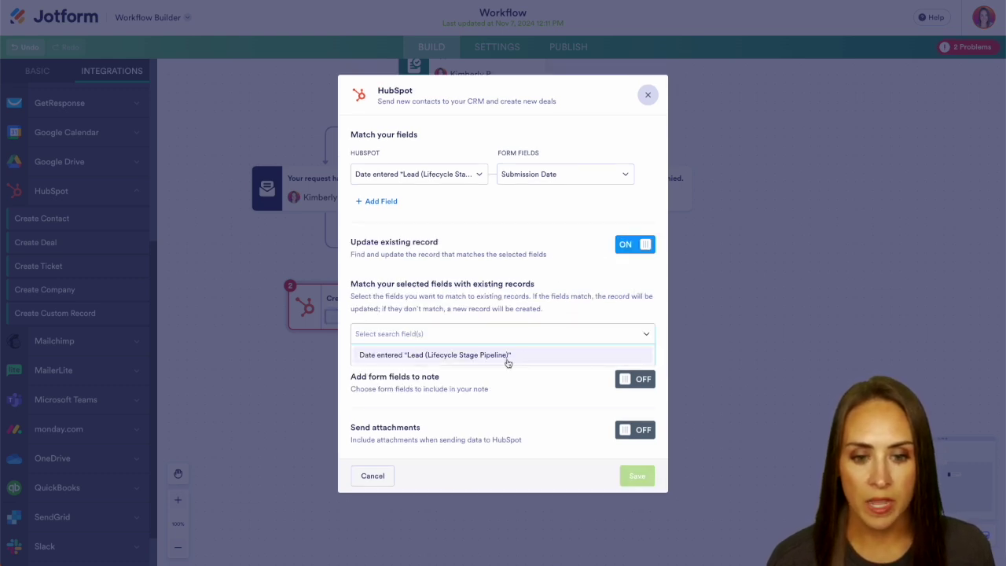
{"action": "left_click", "coordinate": [507, 357]}
{"action": "left_click", "coordinate": [563, 391]}
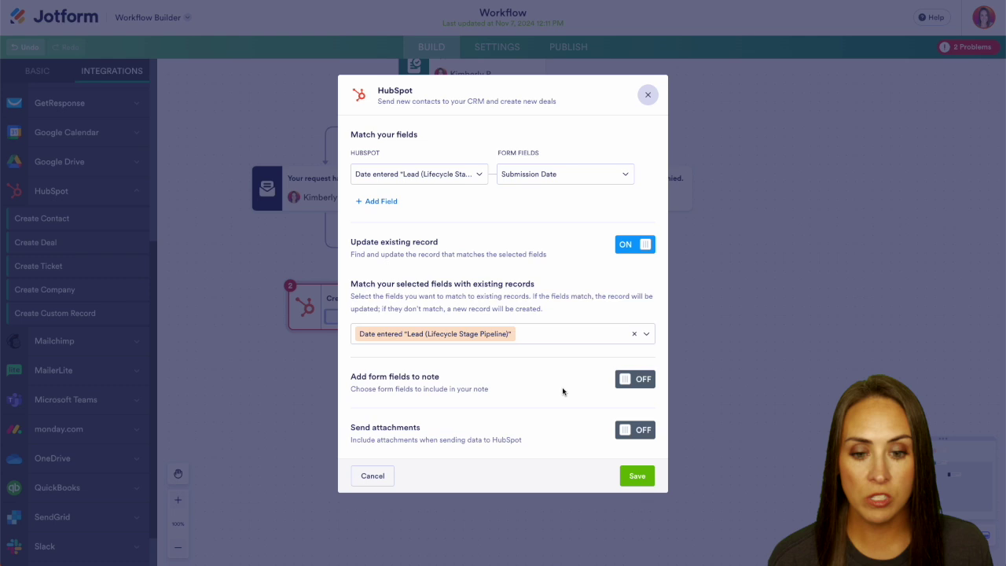
Enable adding form fields to the HubSpot note, keeping the default note title
{"action": "left_click", "coordinate": [634, 380]}
{"action": "scroll", "coordinate": [550, 338], "scroll_direction": "down", "scroll_amount": 2}
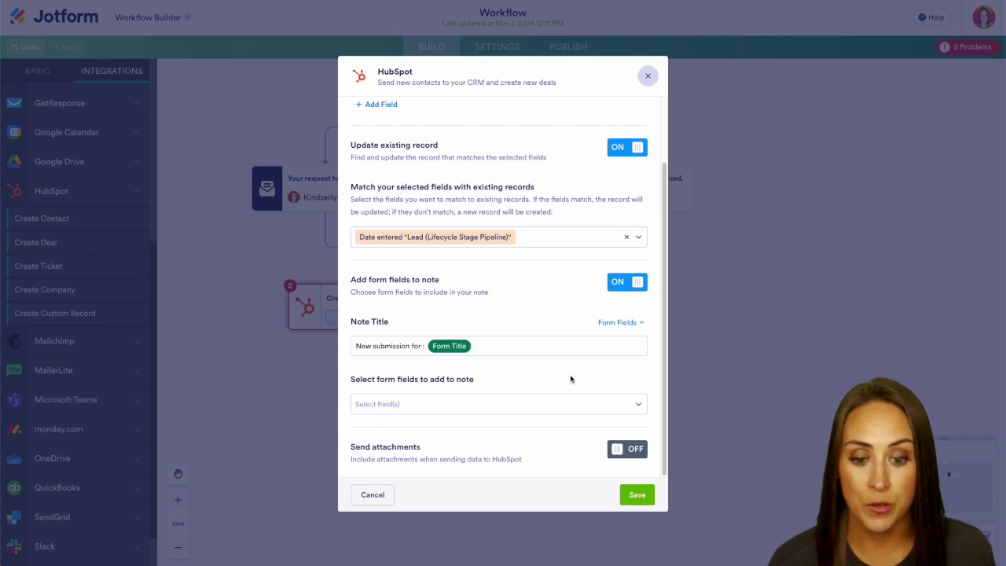
{"action": "scroll", "coordinate": [527, 382], "scroll_direction": "down", "scroll_amount": 1}
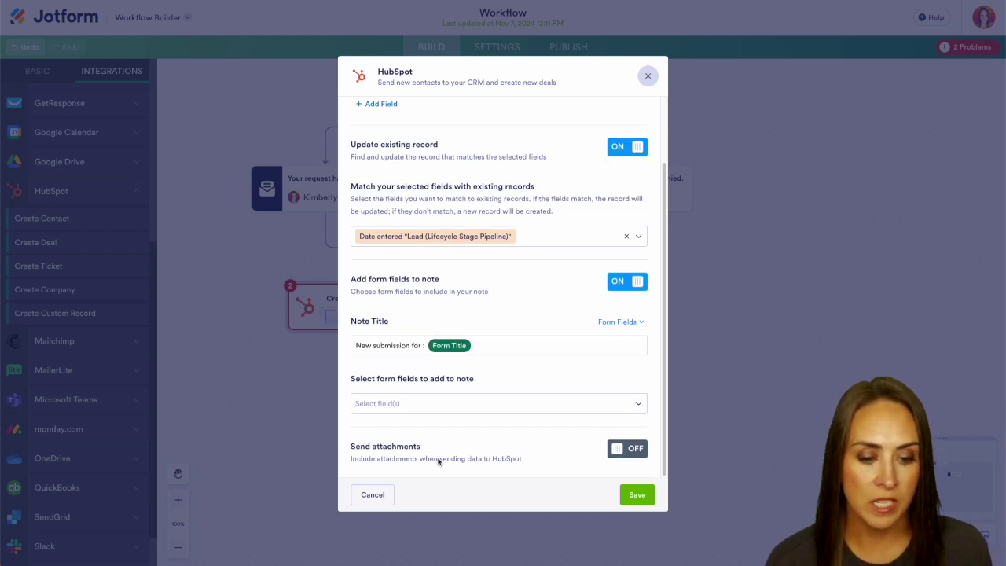
Enable sending attachments with the Default PDF document and save the HubSpot integration settings
{"action": "left_click", "coordinate": [627, 448]}
{"action": "scroll", "coordinate": [576, 435], "scroll_direction": "down", "scroll_amount": 3}
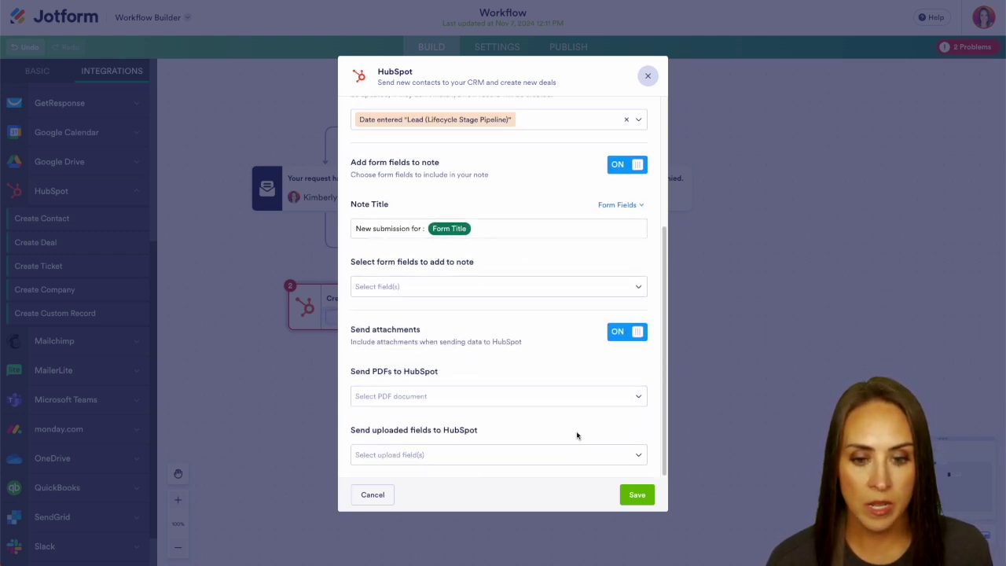
{"action": "left_click", "coordinate": [399, 396]}
{"action": "left_click", "coordinate": [399, 442]}
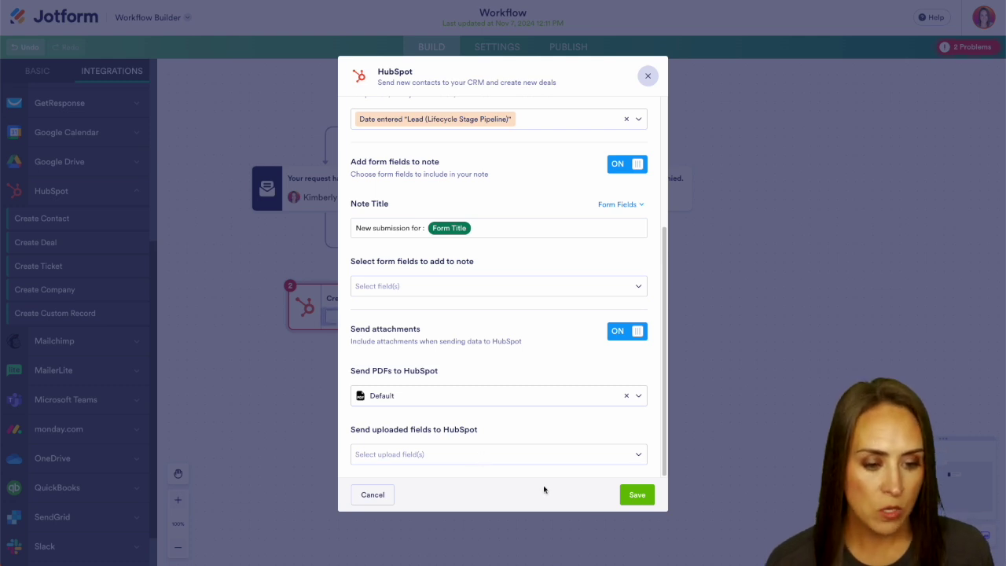
{"action": "left_click", "coordinate": [636, 494]}
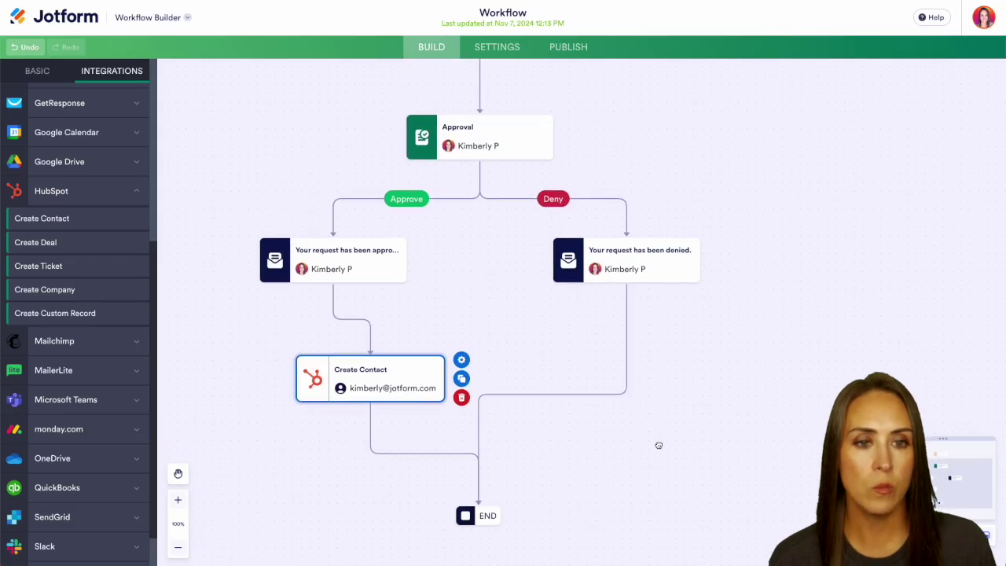
Open the published form, fill in a test name, e-mail and phone number, and submit it
{"action": "left_click", "coordinate": [571, 49]}
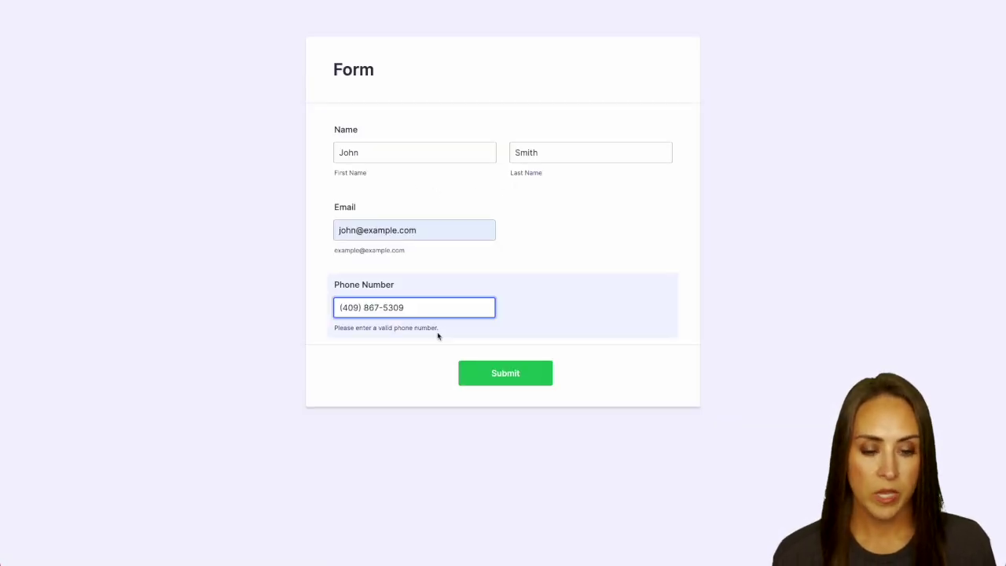
{"action": "left_click", "coordinate": [510, 381]}
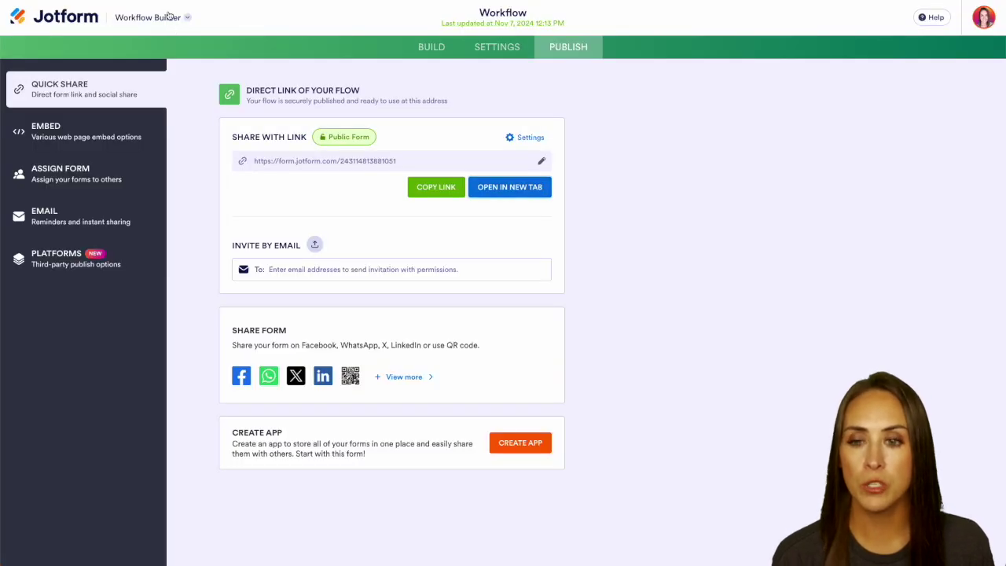
Open the form's Inbox from the workflow builder and approve the test submission
{"action": "left_click", "coordinate": [169, 17]}
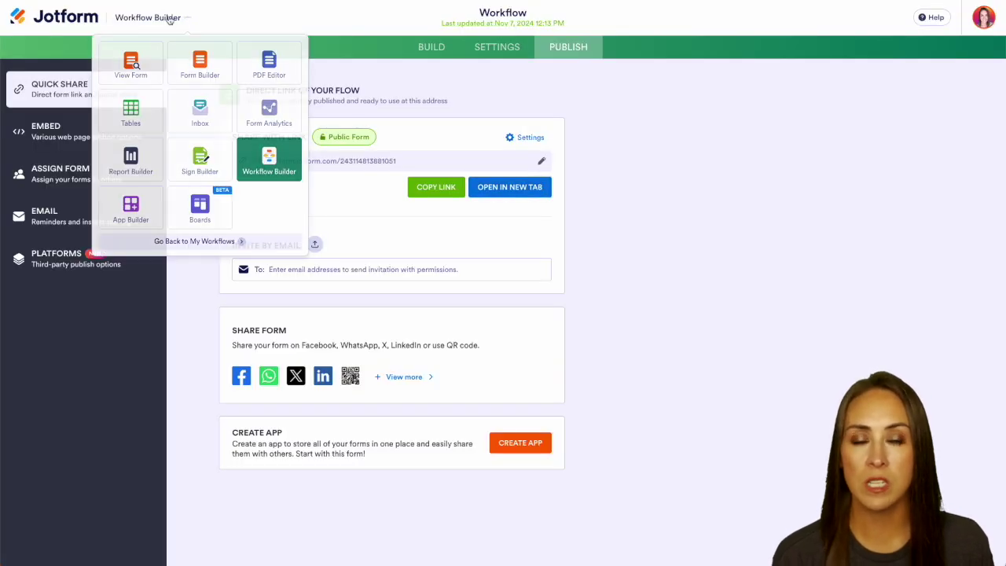
{"action": "left_click", "coordinate": [193, 120]}
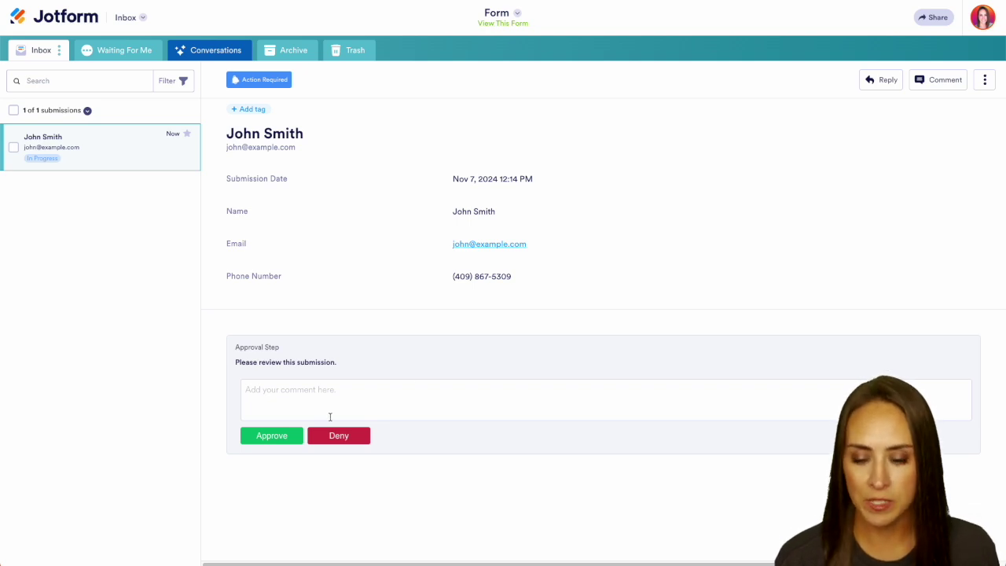
{"action": "left_click", "coordinate": [259, 437]}
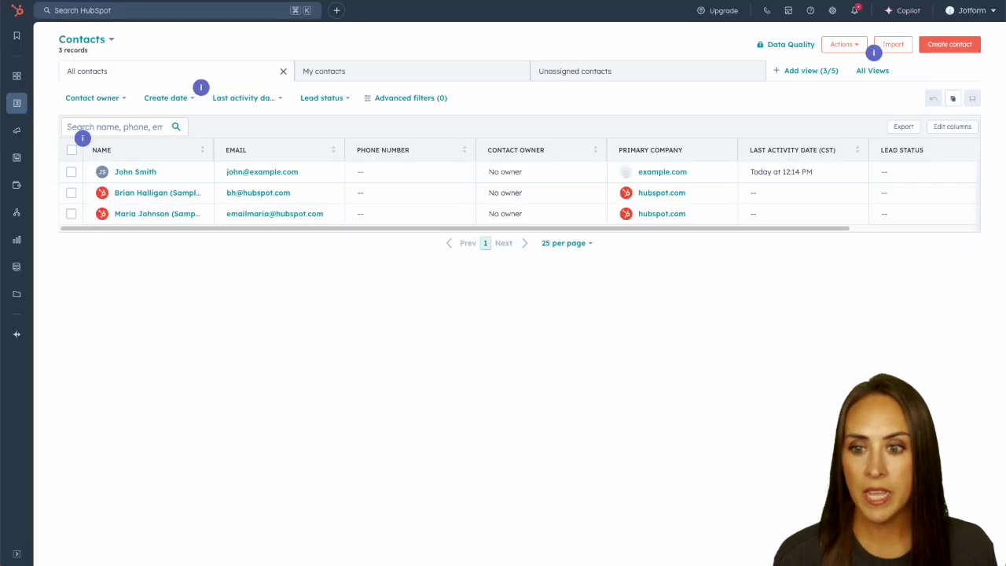
Switch to HubSpot's contacts list and open the contact created from the test submission
{"action": "left_click", "coordinate": [128, 172]}
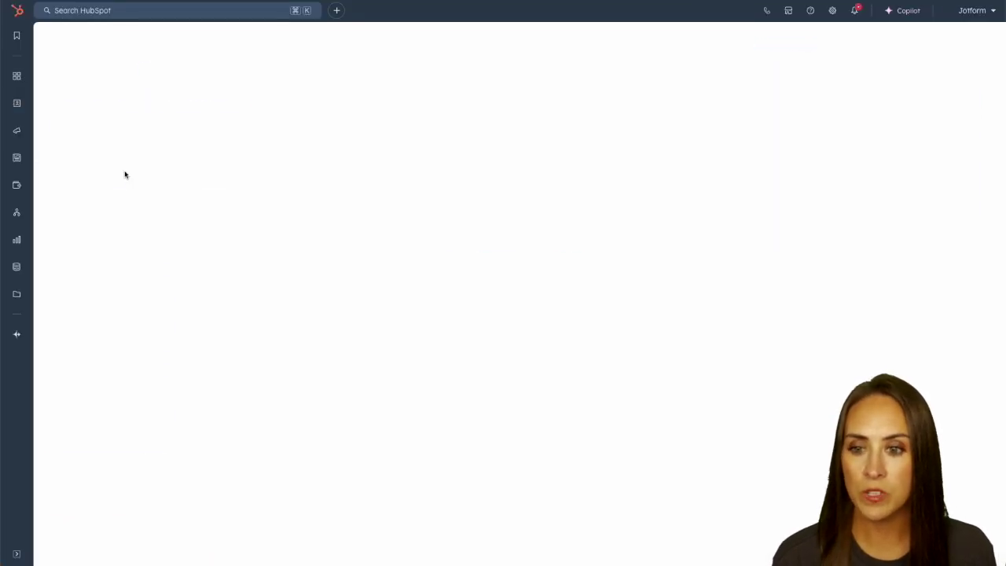